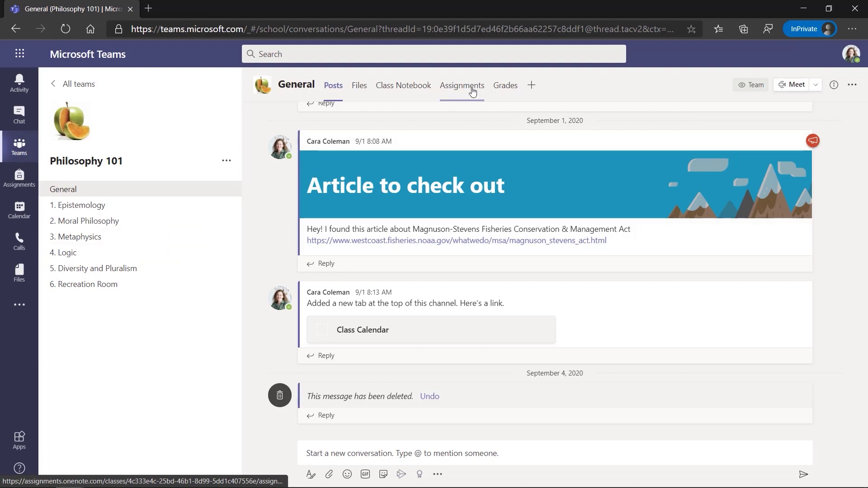
- Create the 'Socrates essay' assignment draft, tagged Essays, with two-page essay instructions
left_click(473, 92)
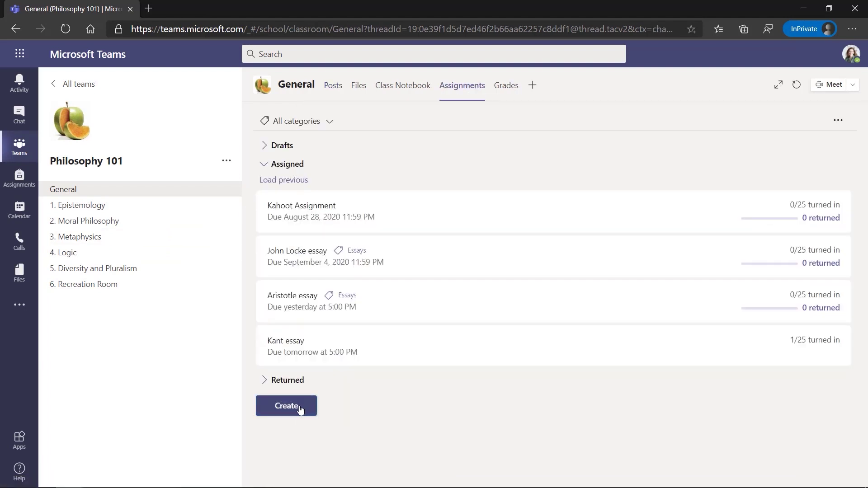
left_click(300, 410)
left_click(339, 347)
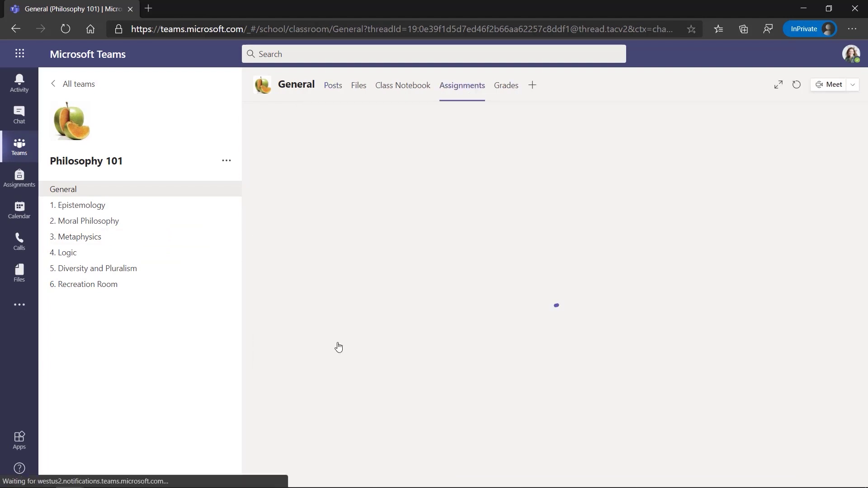
type("Socrates essay")
left_click(300, 206)
type("Essays")
key("Return")
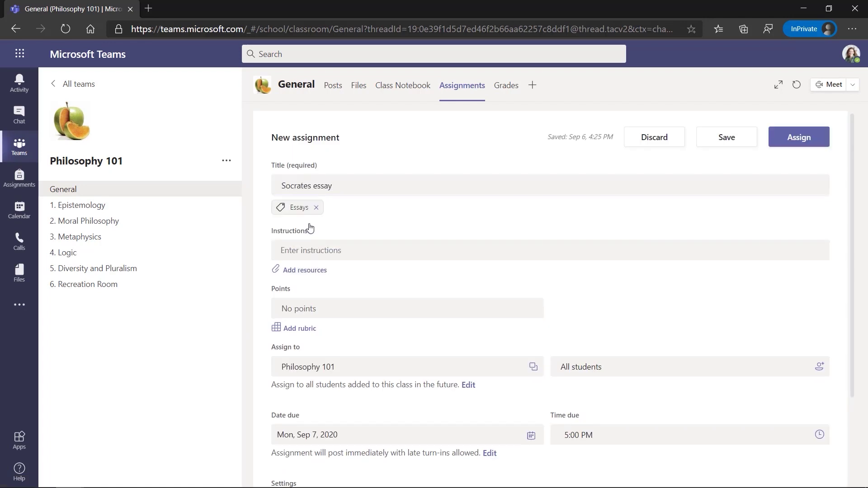
left_click(341, 251)
type("Please write a 2 page essay on Socrates and feel free to you text, images, drawing, or anything else in your work")
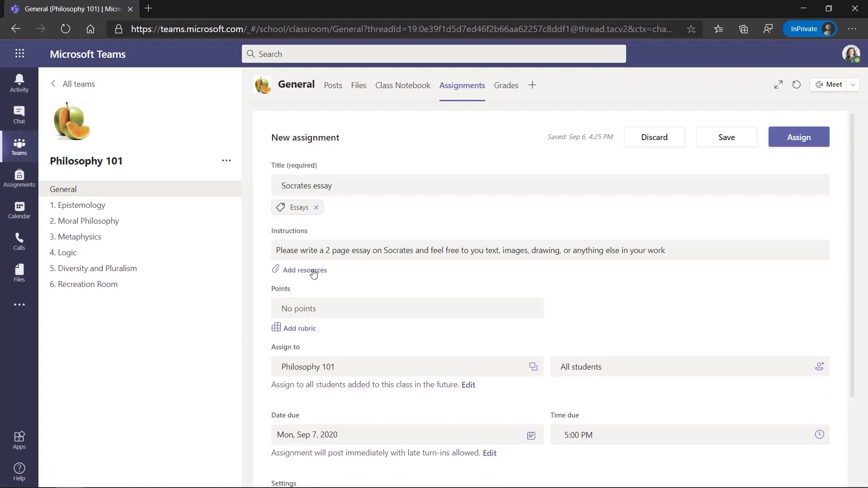
- Attach the Socrates page from the Class Notebook's _Content Library > Homework essays
left_click(304, 270)
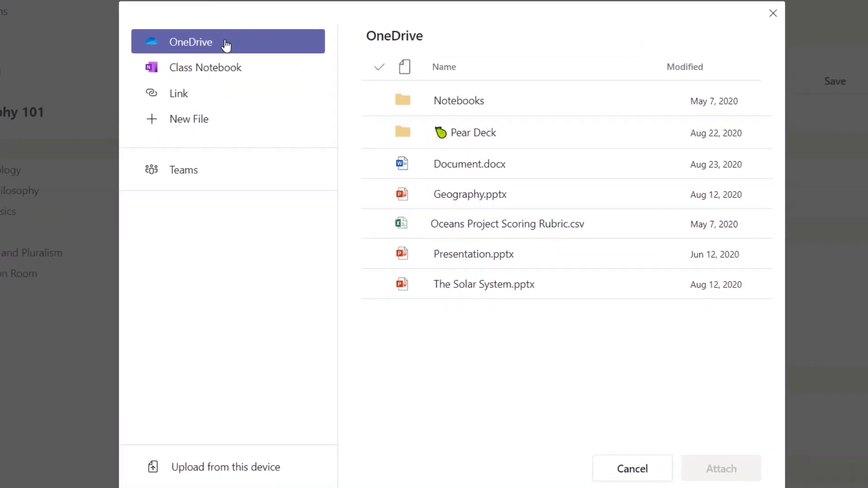
left_click(213, 68)
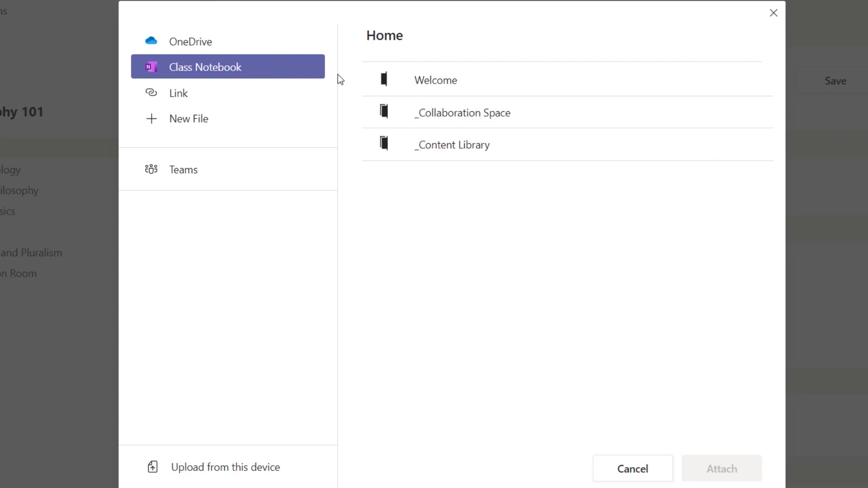
left_click(511, 144)
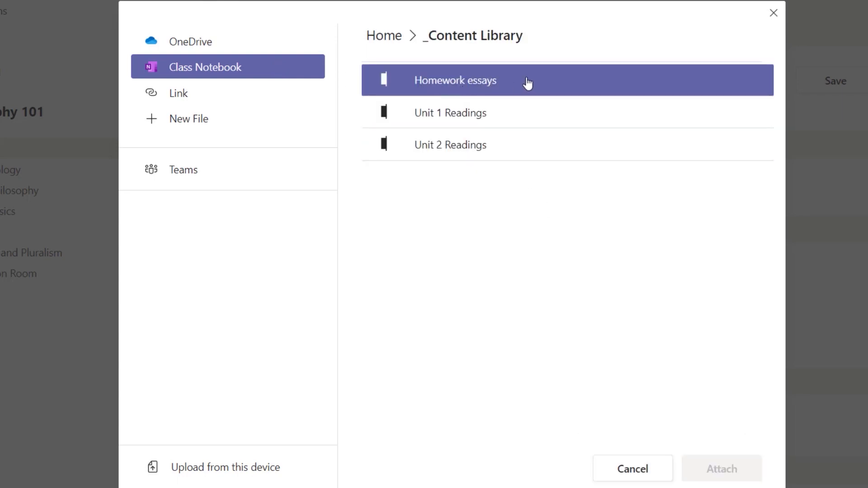
left_click(528, 82)
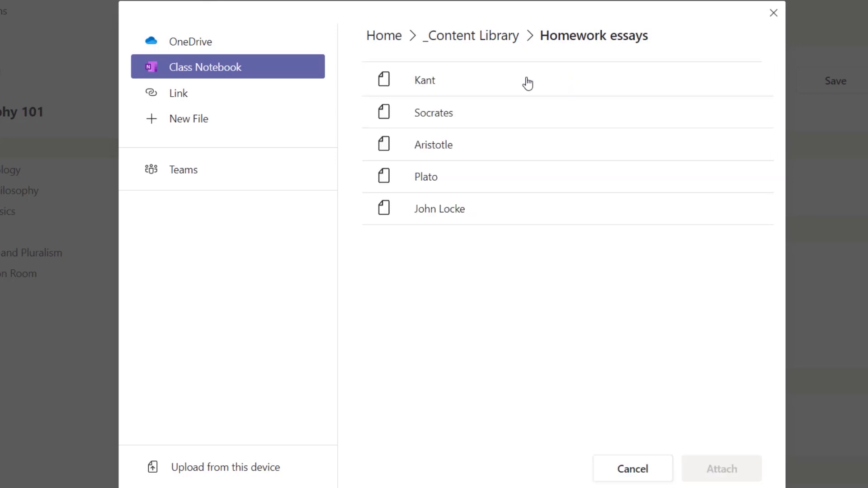
left_click(514, 114)
left_click(714, 465)
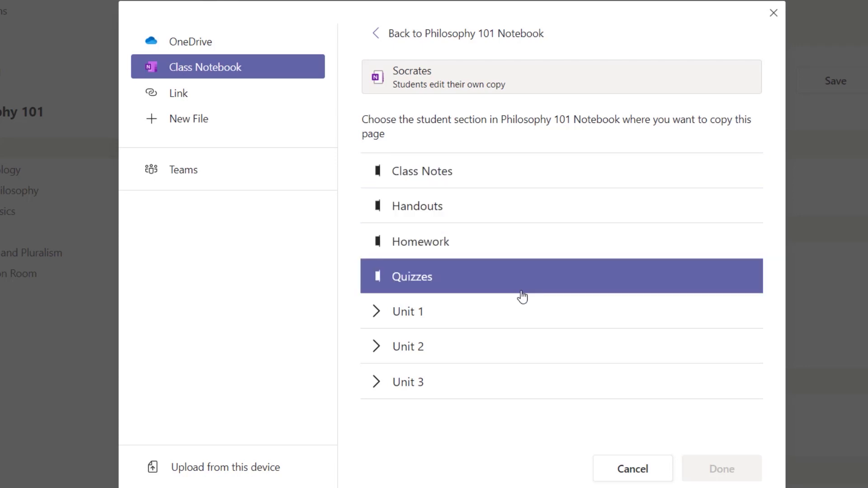
- Copy the page into each student's Homework section and confirm the attachment
left_click(376, 312)
scroll(377, 319, "down", 2)
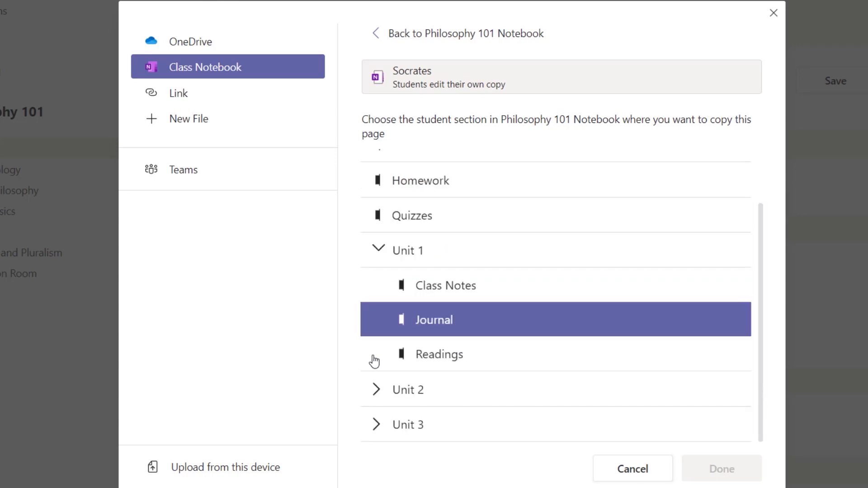
left_click(376, 390)
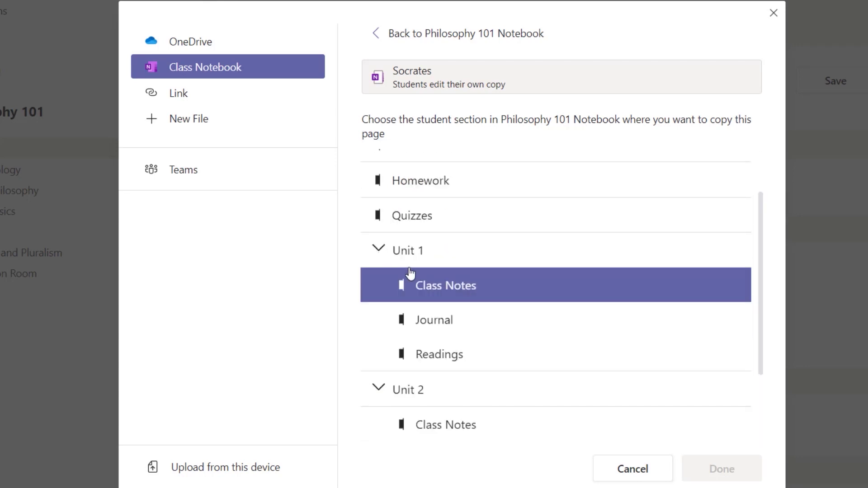
left_click(378, 250)
left_click(379, 285)
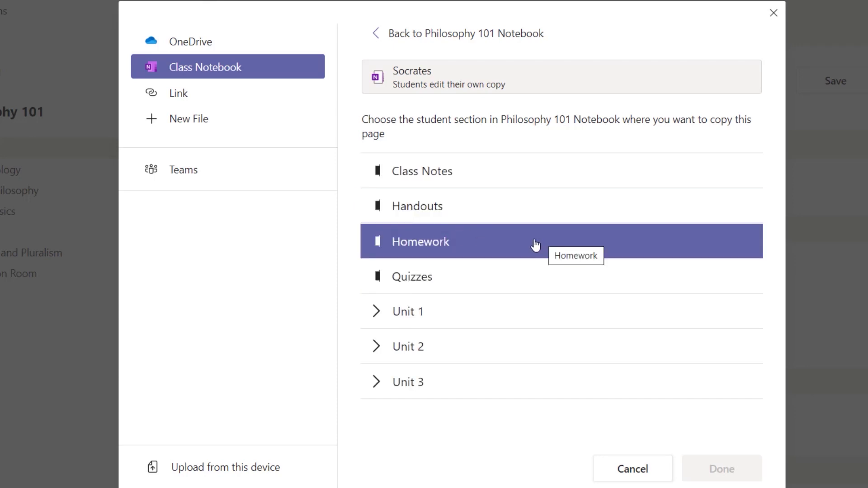
left_click(510, 248)
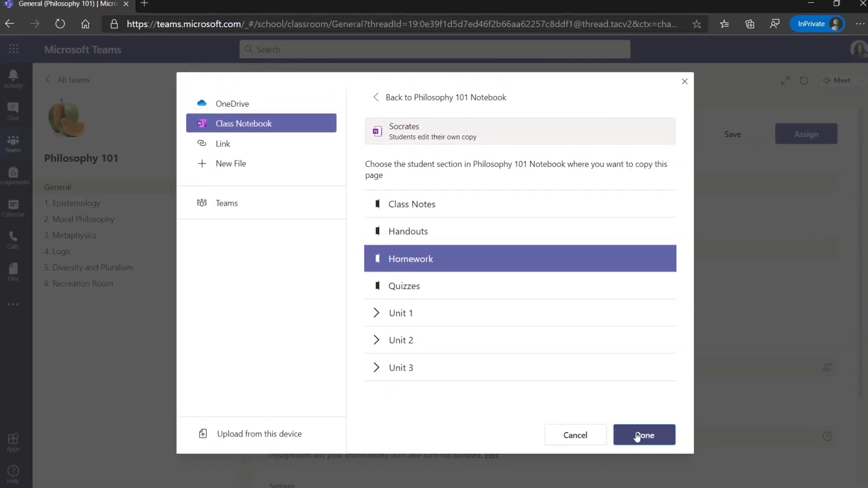
left_click(643, 435)
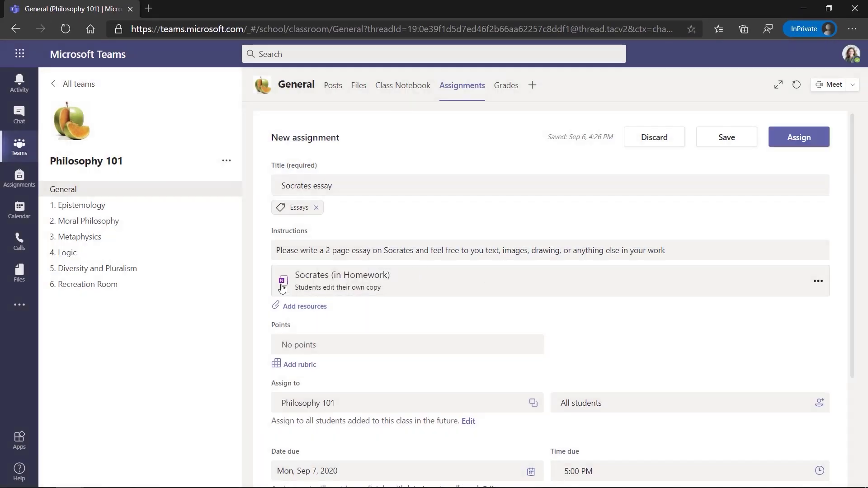
- Set the assignment to 20 points, leaving it without a rubric
left_click(818, 281)
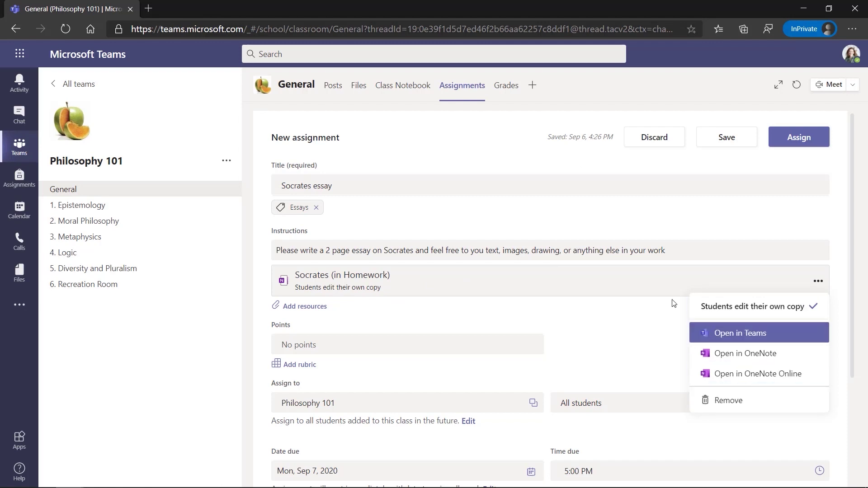
left_click(296, 345)
type("20")
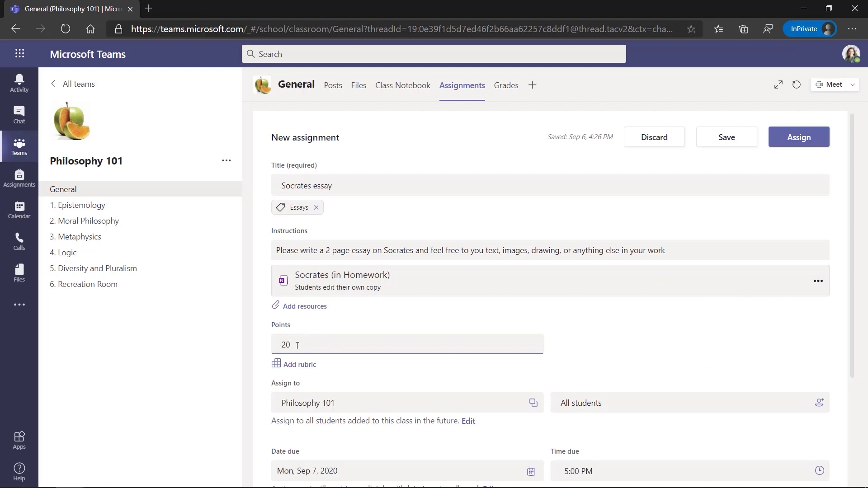
left_click(302, 367)
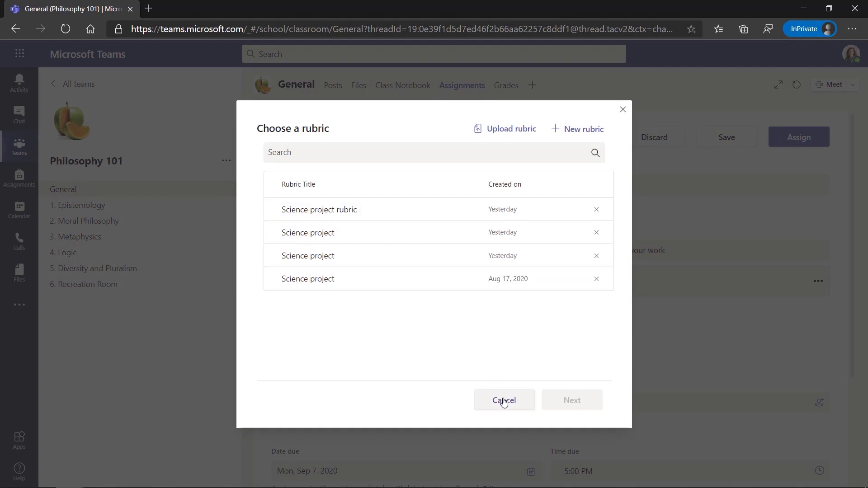
left_click(504, 400)
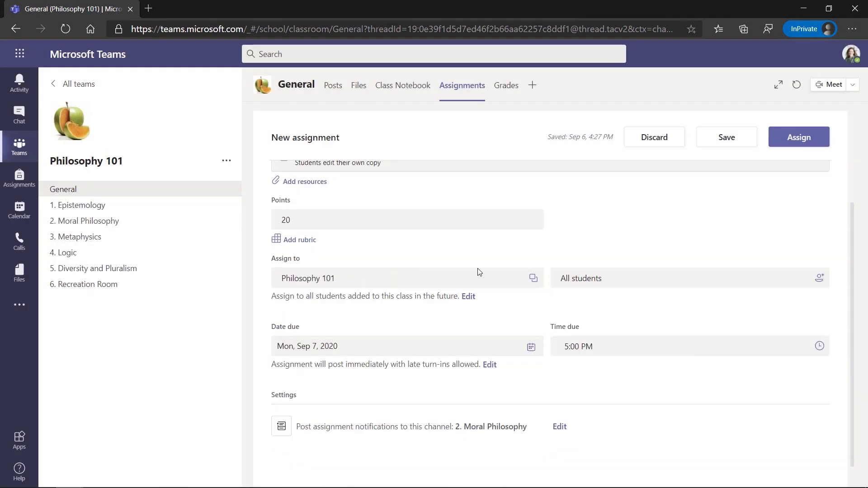
- Keep Philosophy 101 and All students, and set the due date to Sep 7, 2020, 5:00 PM
left_click(532, 279)
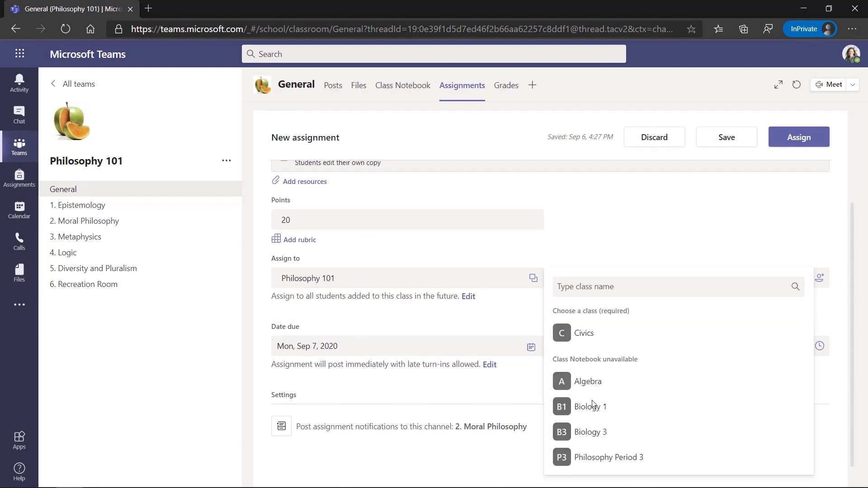
left_click(577, 212)
left_click(688, 253)
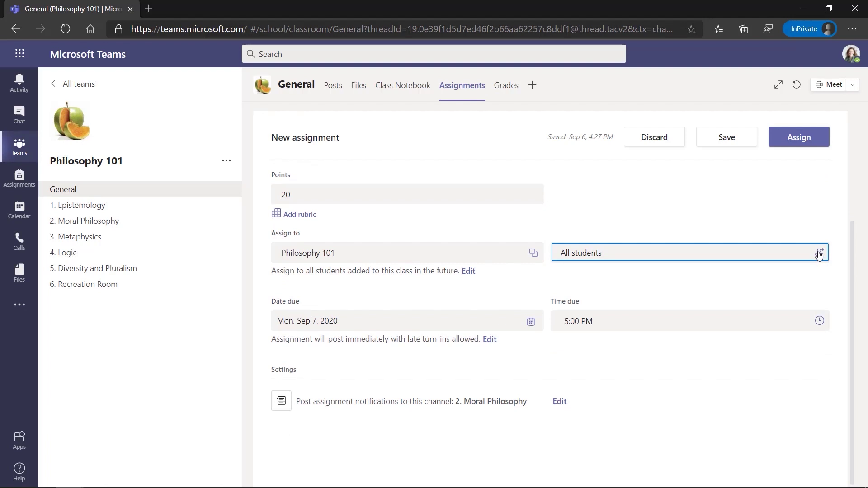
left_click(819, 253)
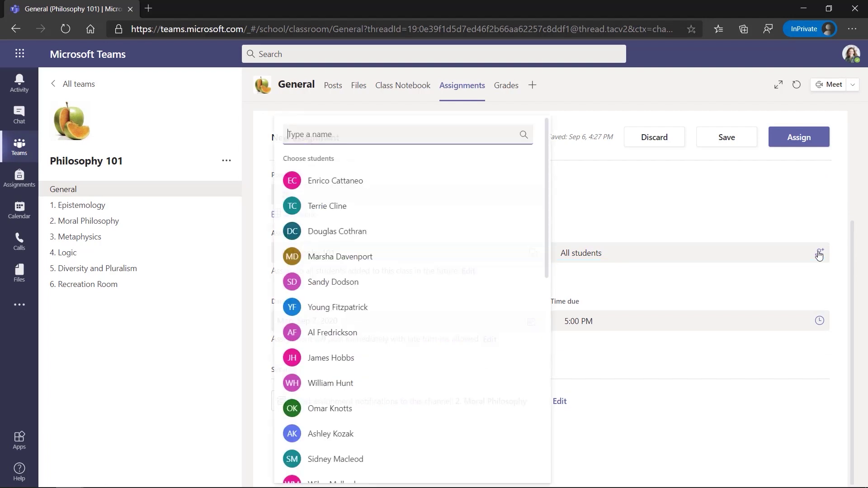
left_click(783, 254)
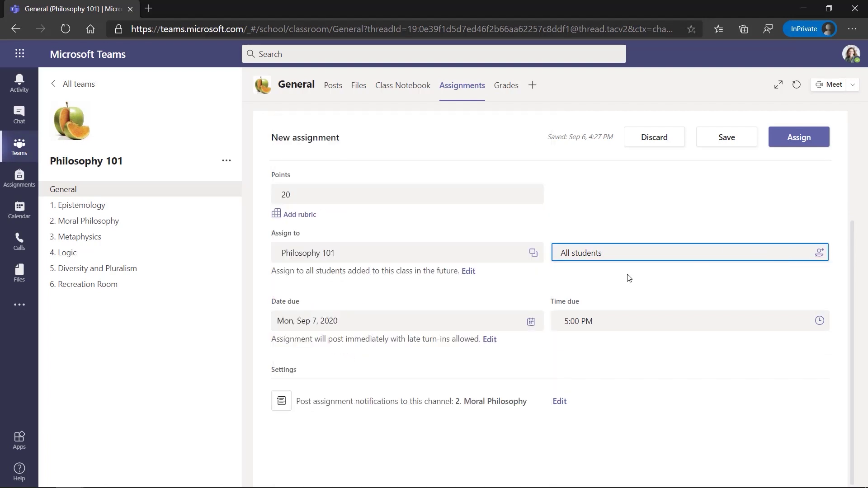
left_click(533, 323)
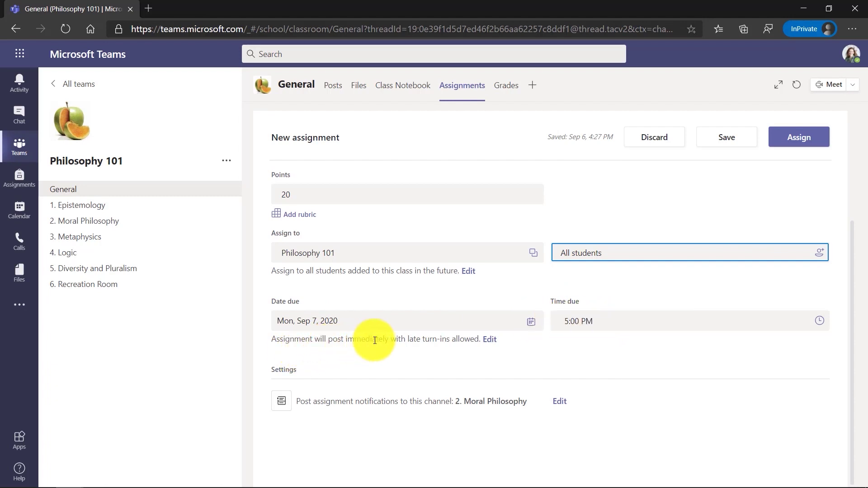
- Add a Sep 7, 5:00 PM close date to the timeline so late turn-ins are refused
left_click(489, 341)
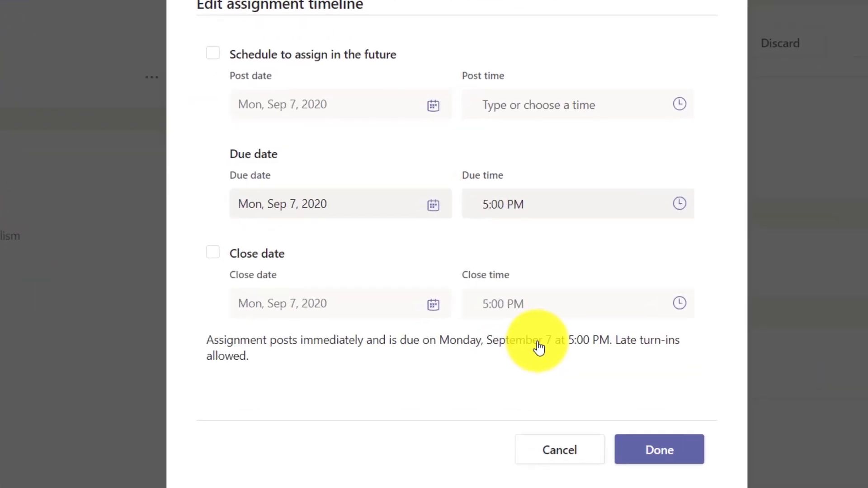
left_click(213, 253)
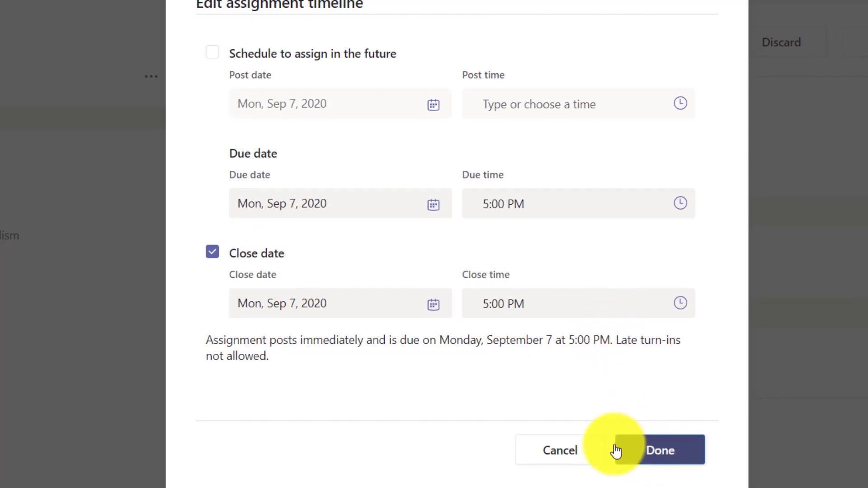
left_click(667, 450)
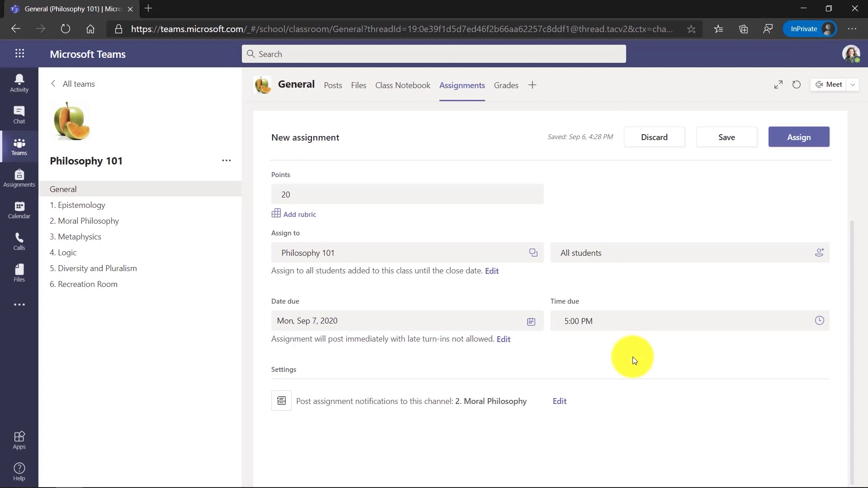
scroll(654, 278, "up", 5)
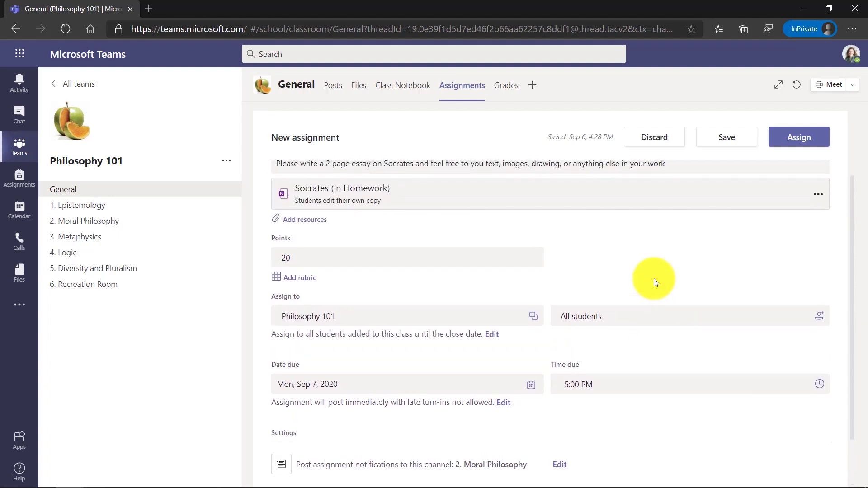
- Assign the Socrates essay to the class
left_click(799, 137)
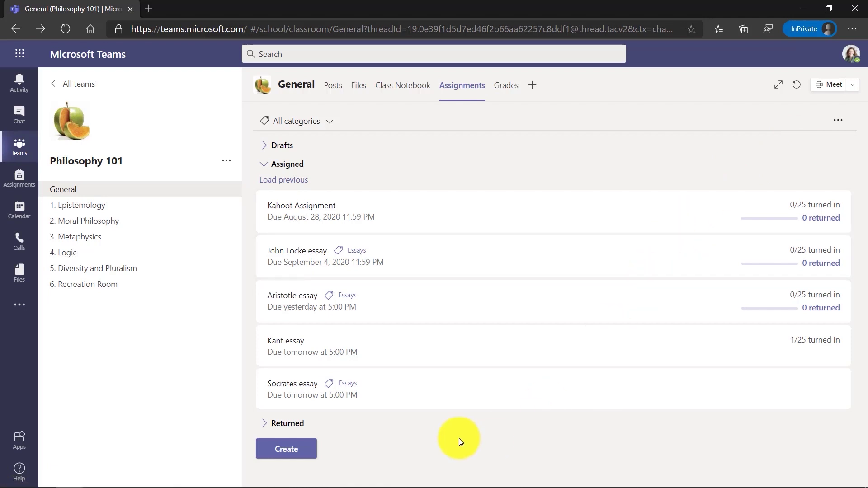
- Start a new assignment with a new OneNote Class Notebook page named Hume essay
left_click(299, 453)
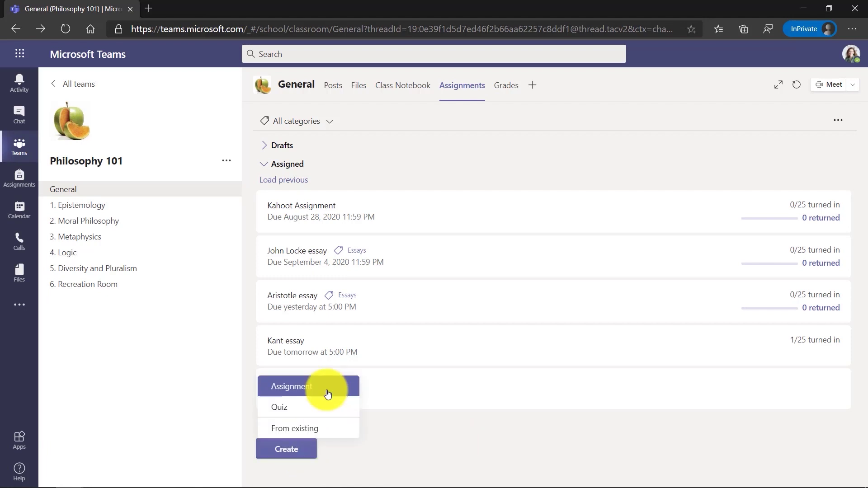
left_click(327, 393)
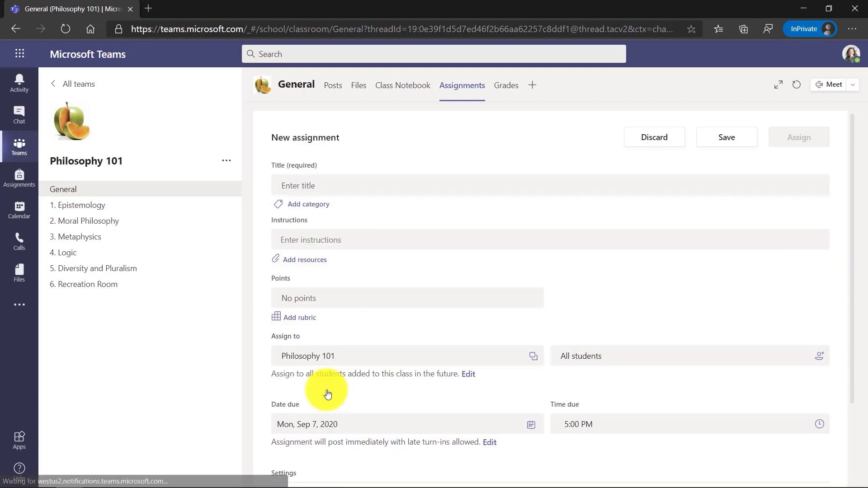
left_click(301, 259)
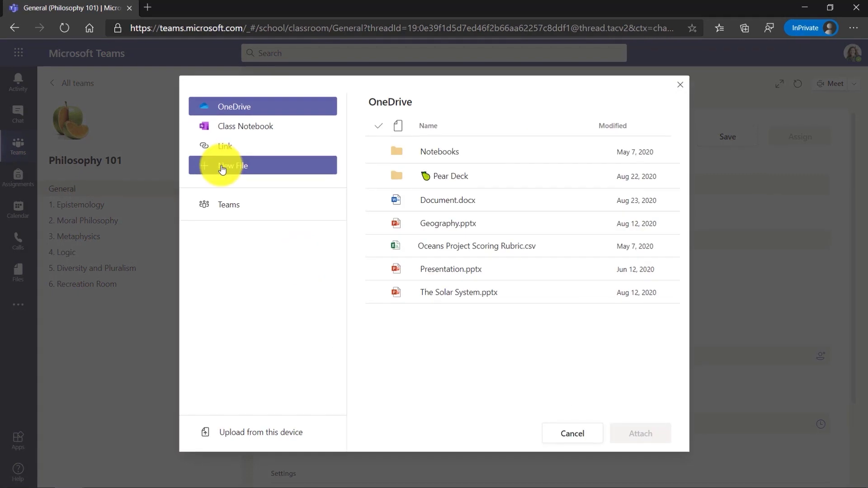
left_click(234, 133)
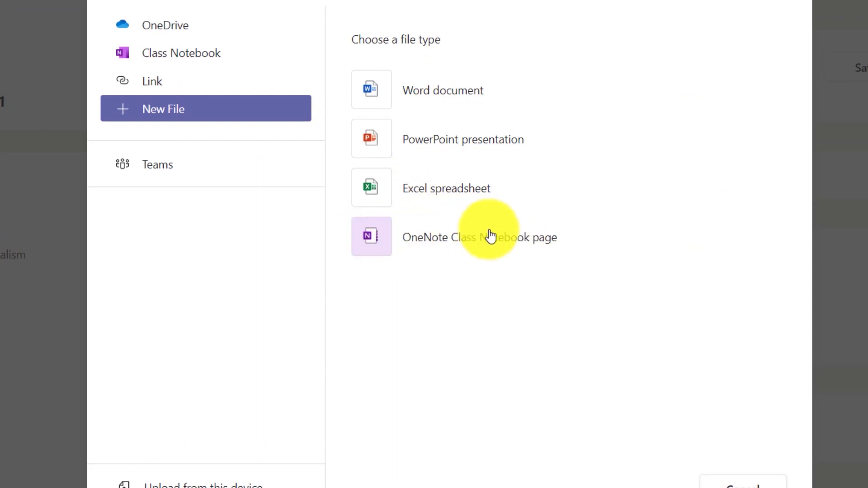
left_click(421, 238)
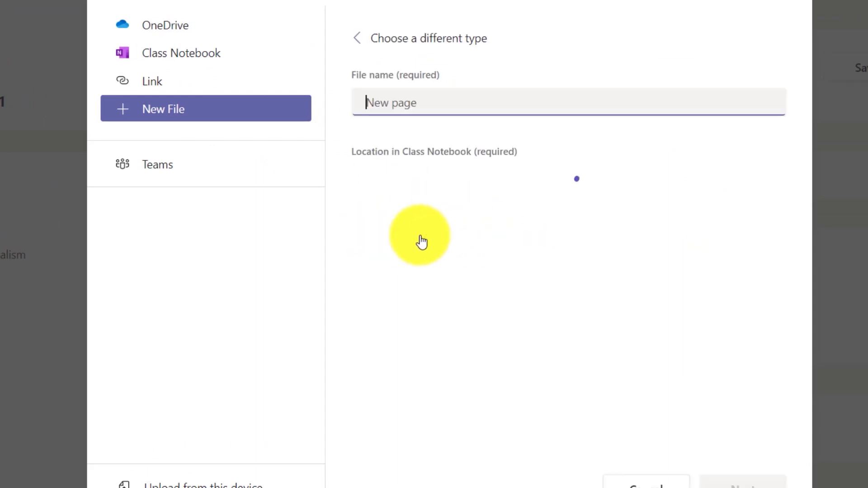
type("Hume")
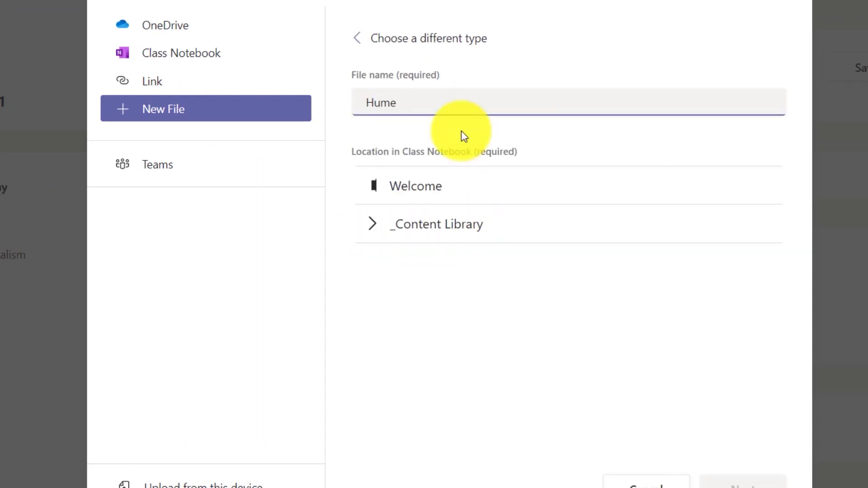
type(" essay")
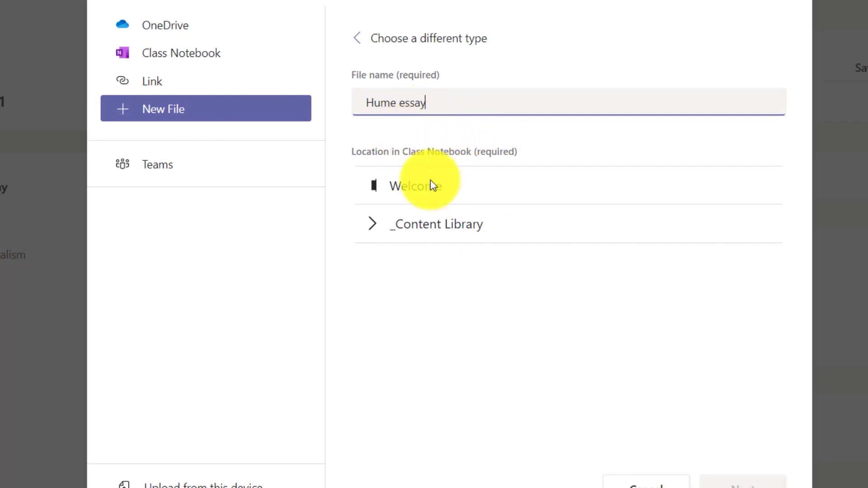
- Store the page in Homework essays and copy it into students' Homework sections
left_click(375, 227)
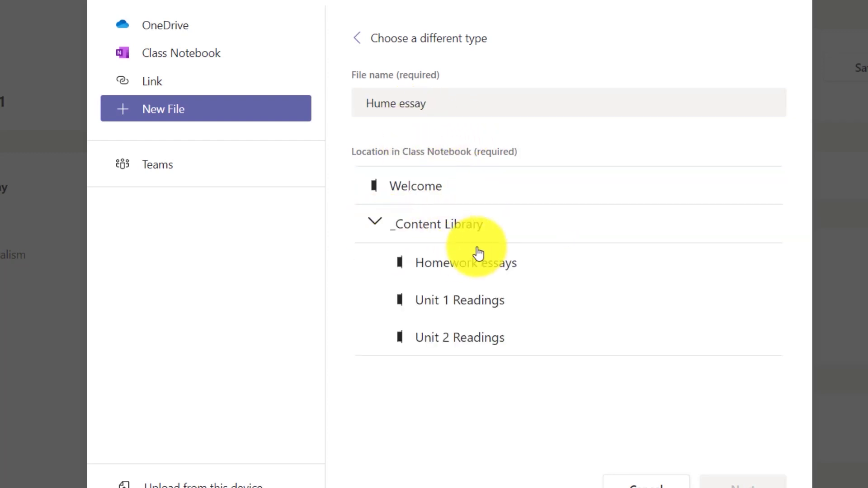
left_click(468, 262)
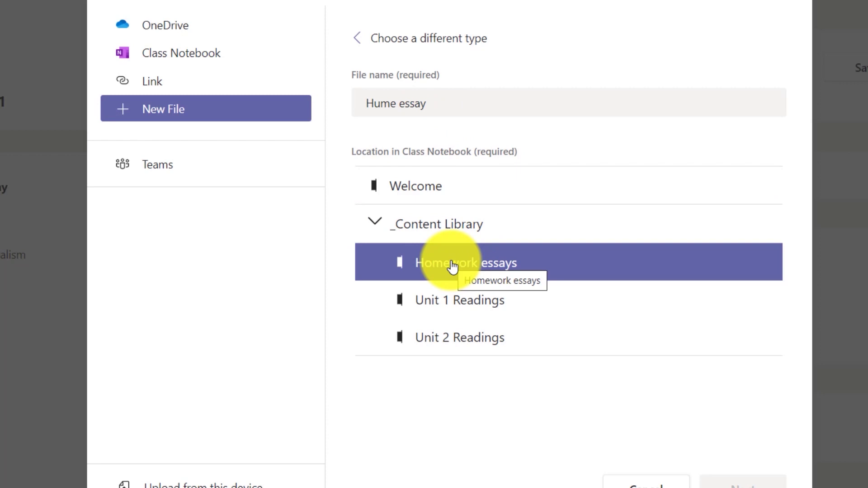
left_click(743, 483)
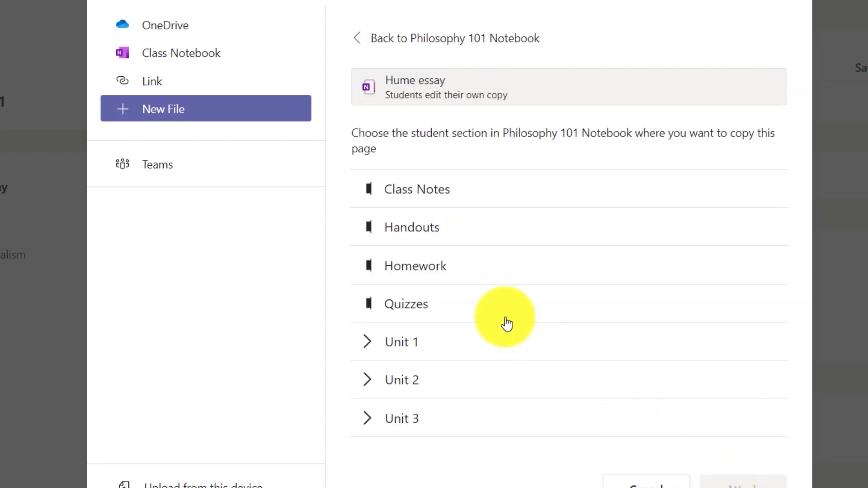
left_click(447, 265)
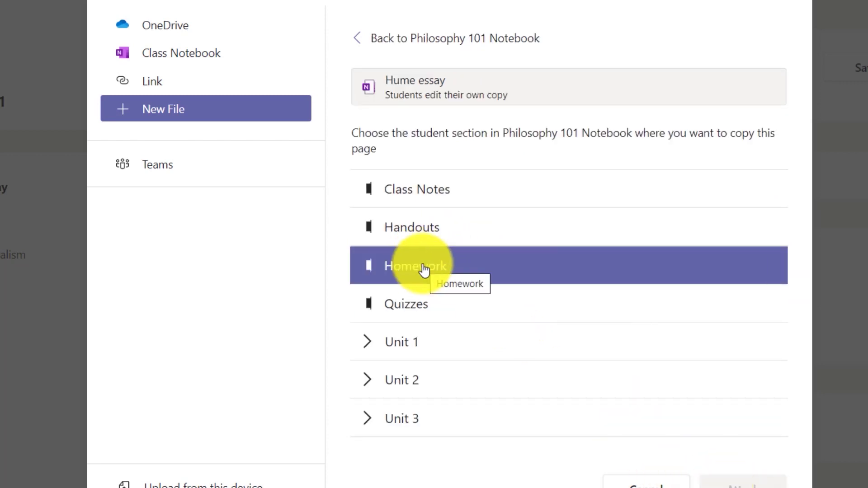
left_click(742, 483)
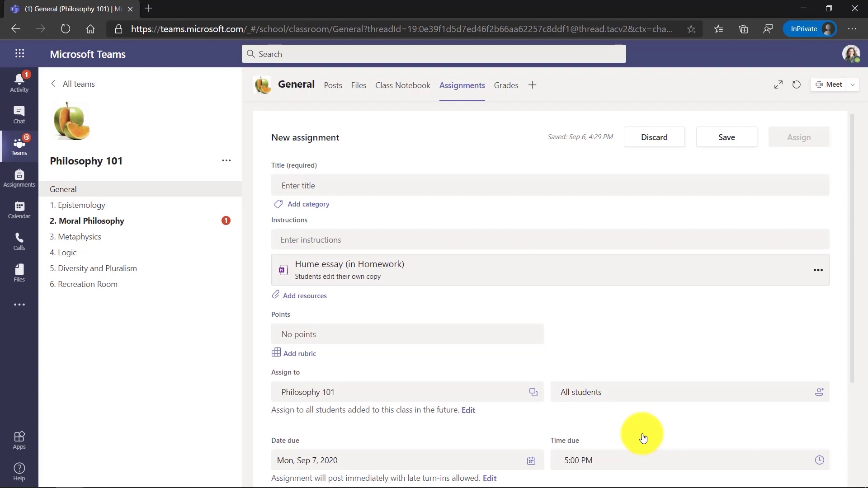
left_click(818, 270)
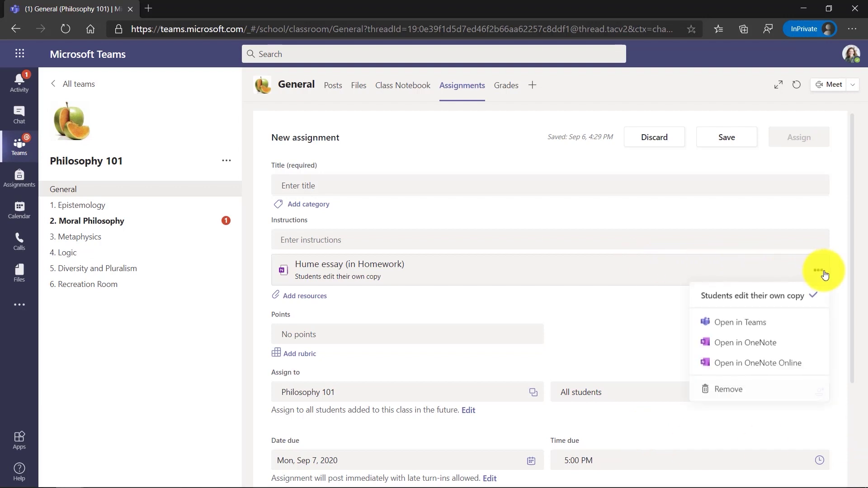
- Paste the paragraph on Hume's skepticism and empiricism and his portrait into the page in OneNote Online
left_click(757, 363)
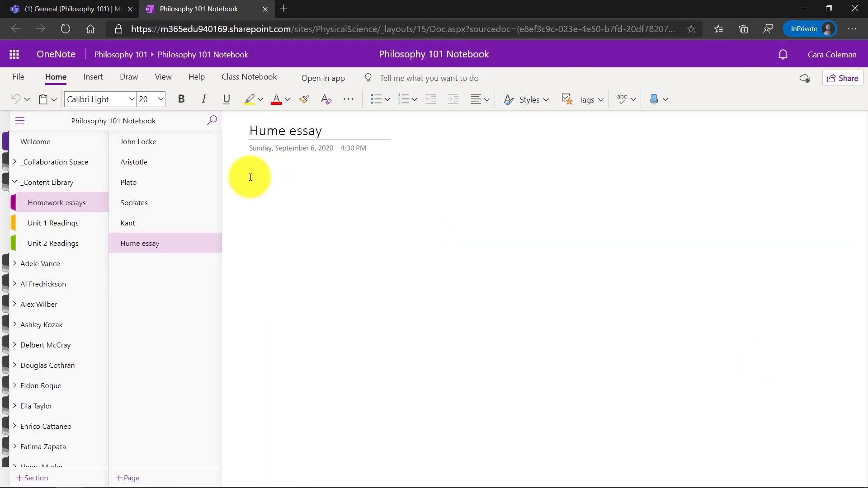
left_click(251, 177)
type("A Scottish philosopher, Hume was a strong skeptic and empiricist. He claimed that our beliefs don’t come from our reason but rather from our feelings and ideas of how the world should be. In fact, Kant (#24) got many of his ideas from Hume.")
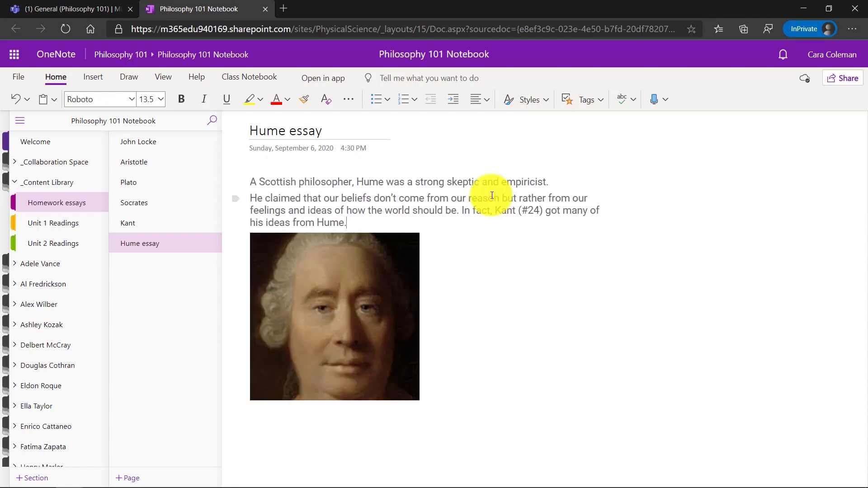
left_click(80, 7)
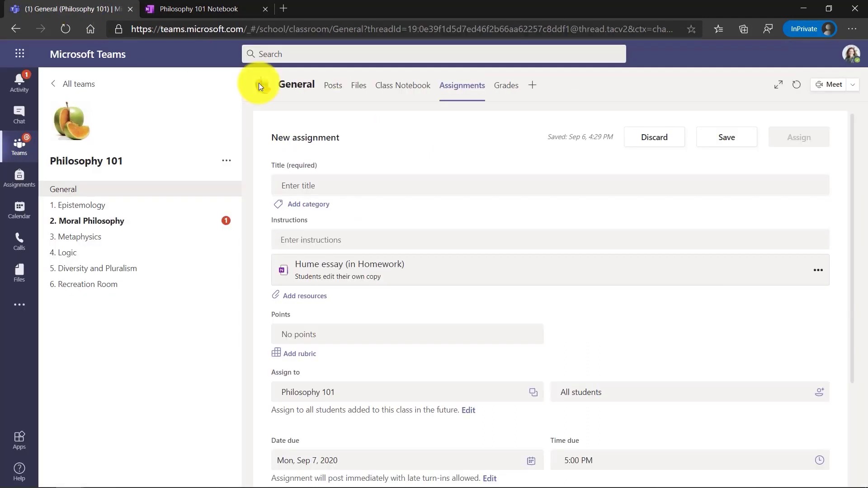
- Discard the unfinished Hume assignment draft
left_click(657, 141)
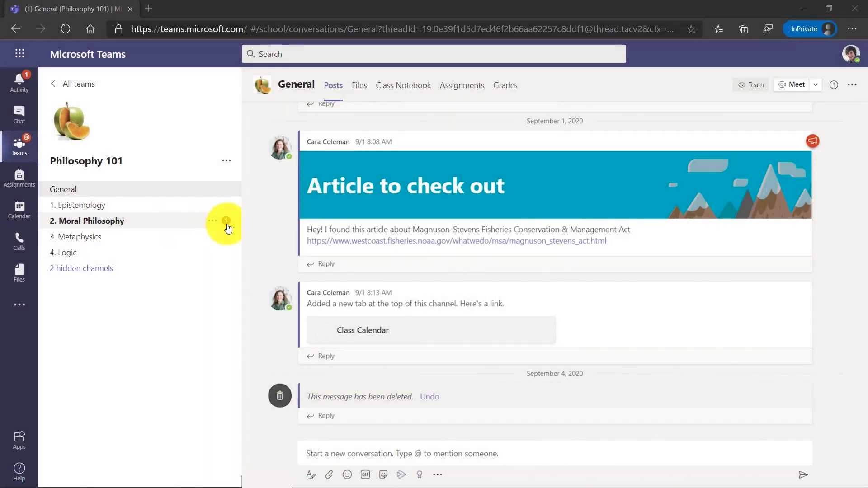
- Paste the essay into the student's Socrates note in 2. Moral Philosophy and turn it in
left_click(111, 220)
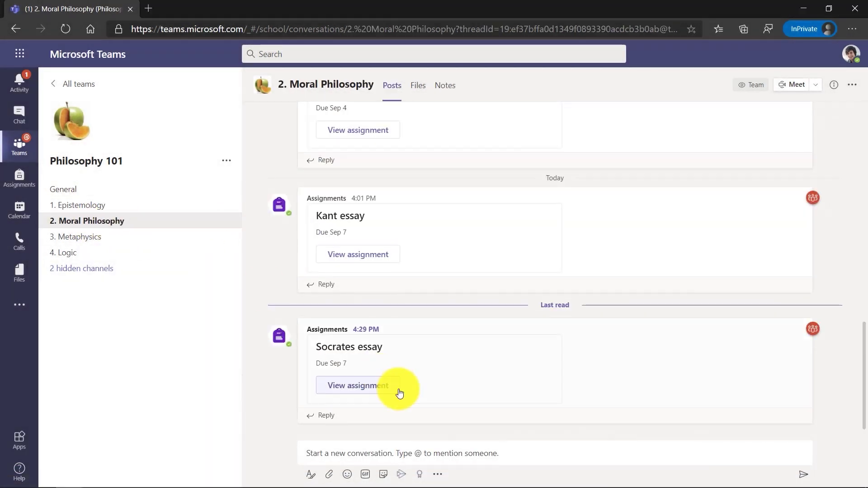
left_click(356, 391)
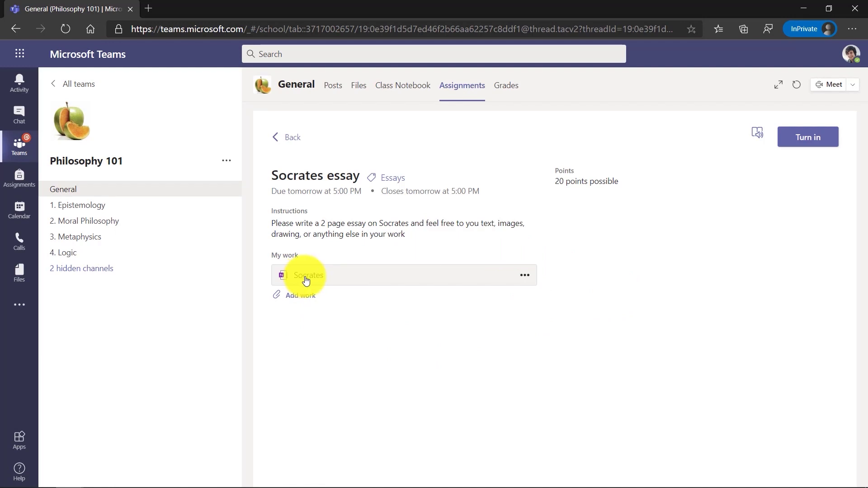
left_click(305, 276)
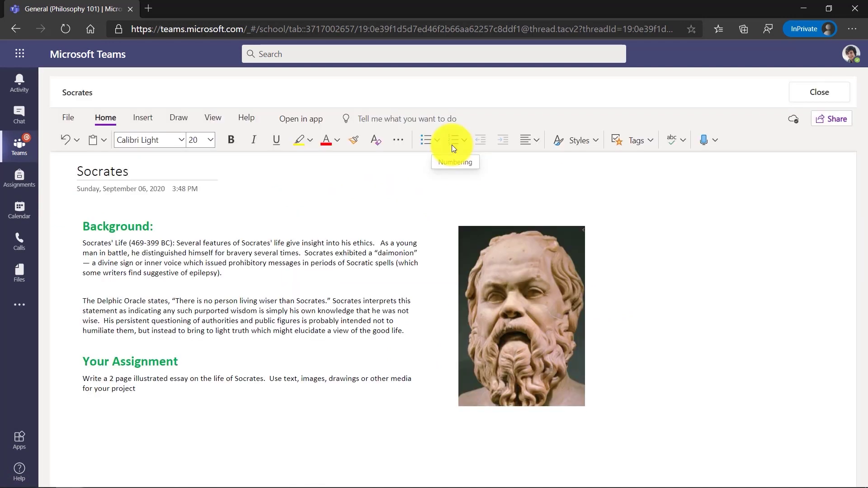
left_click(288, 343)
key("ctrl+v")
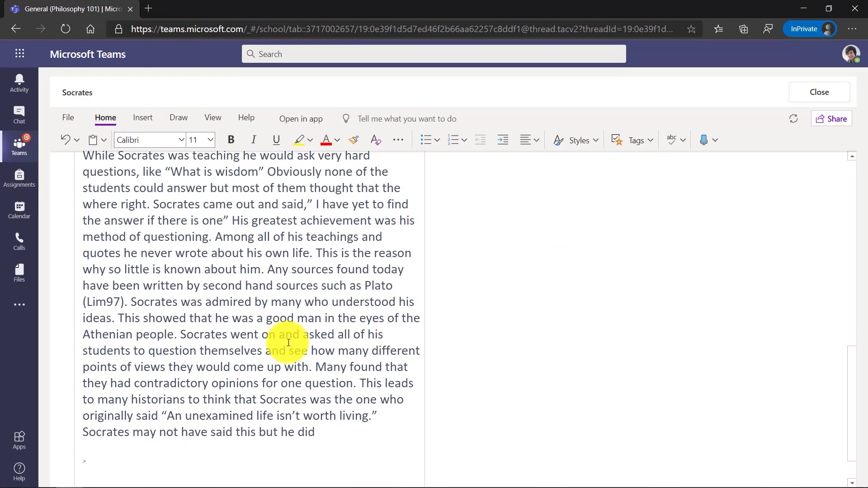
scroll(288, 343, "up", 10)
left_click(819, 92)
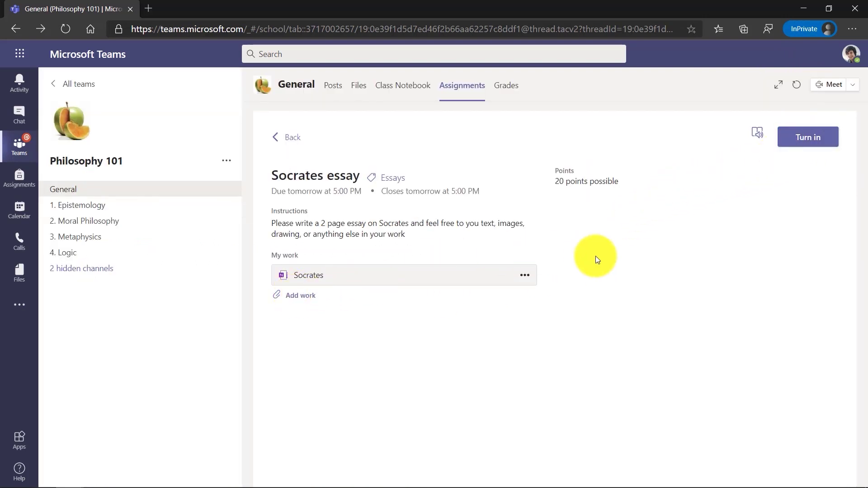
left_click(805, 140)
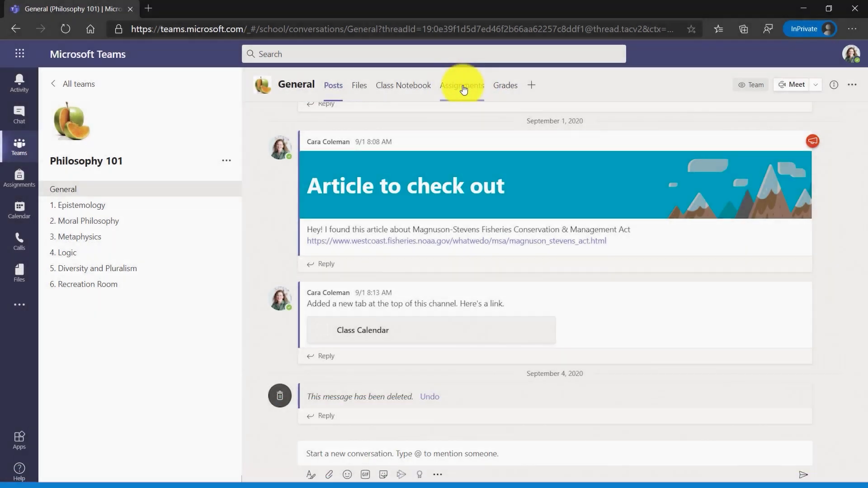
- Open the Socrates essay from Assignments to review Alex Wilber's turned-in submission
left_click(461, 85)
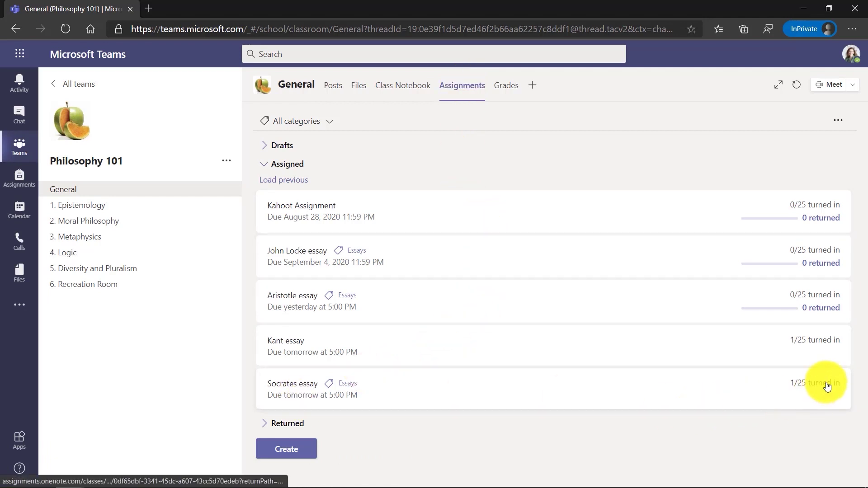
left_click(724, 392)
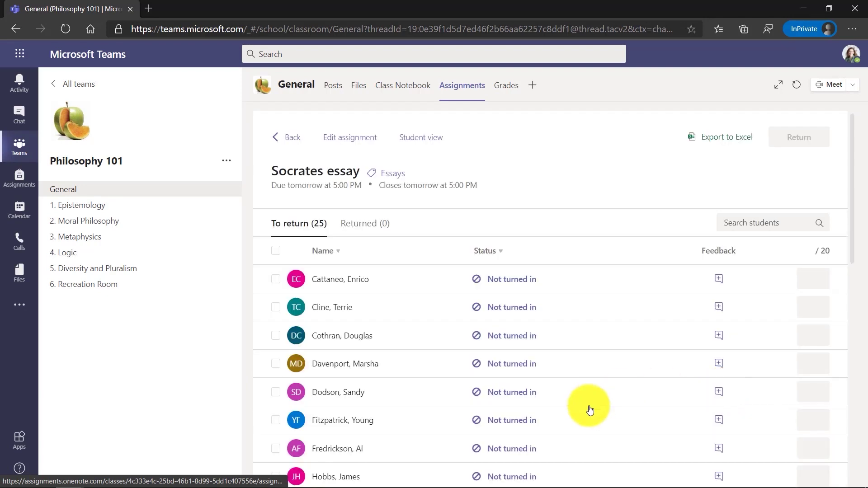
scroll(577, 424, "down", 8)
scroll(578, 426, "down", 1)
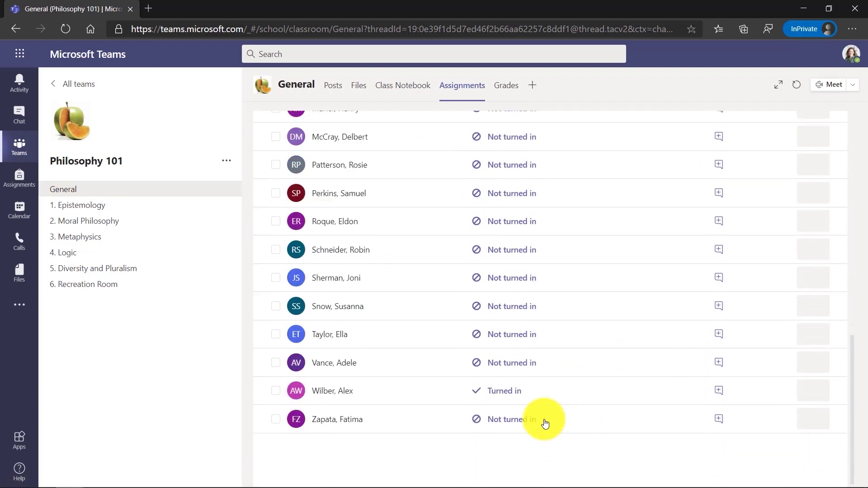
- Open Alex's Socrates essay and circle 'century B.C.' in red ink
left_click(344, 394)
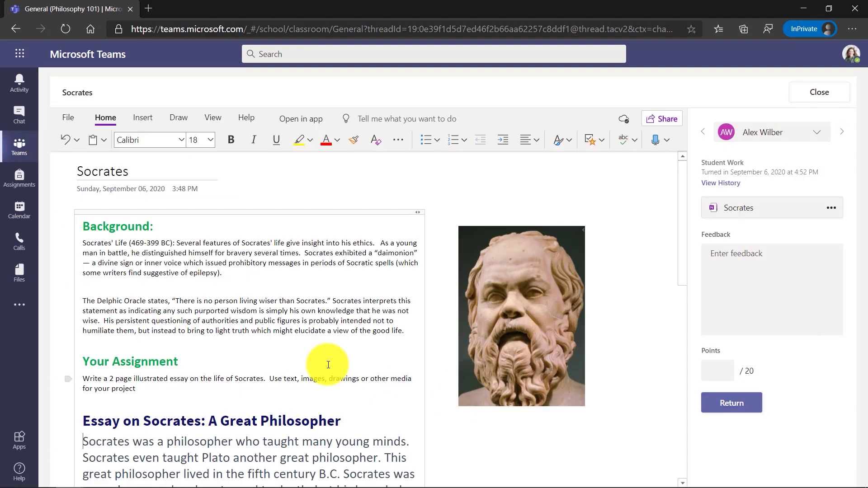
scroll(329, 364, "down", 3)
scroll(328, 339, "down", 3)
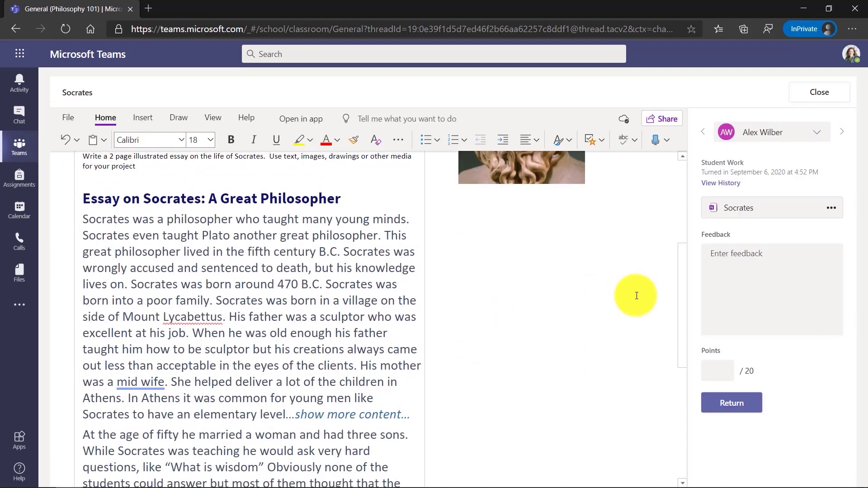
left_click(178, 117)
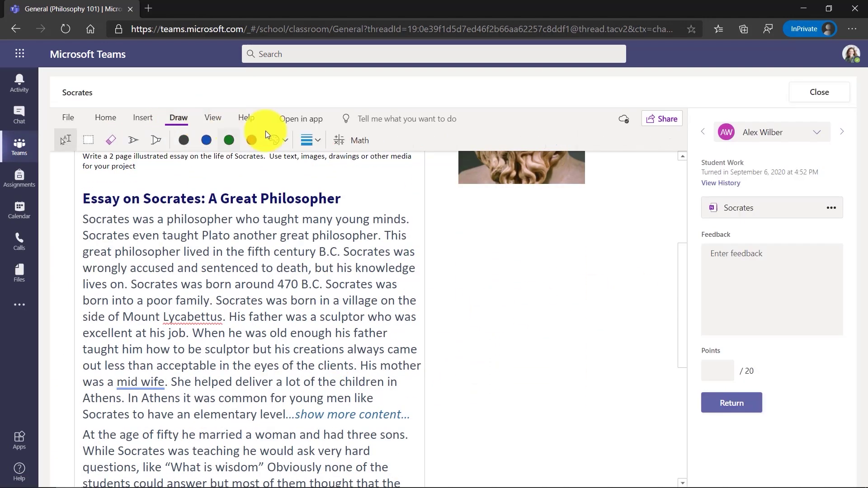
left_click(250, 140)
left_click_drag(383, 223, 379, 221)
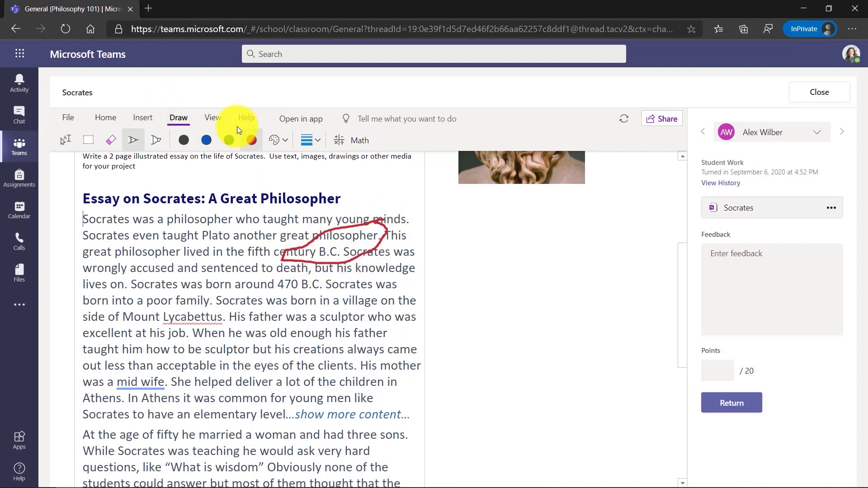
- Record an audio comment beside the essay text
left_click(143, 117)
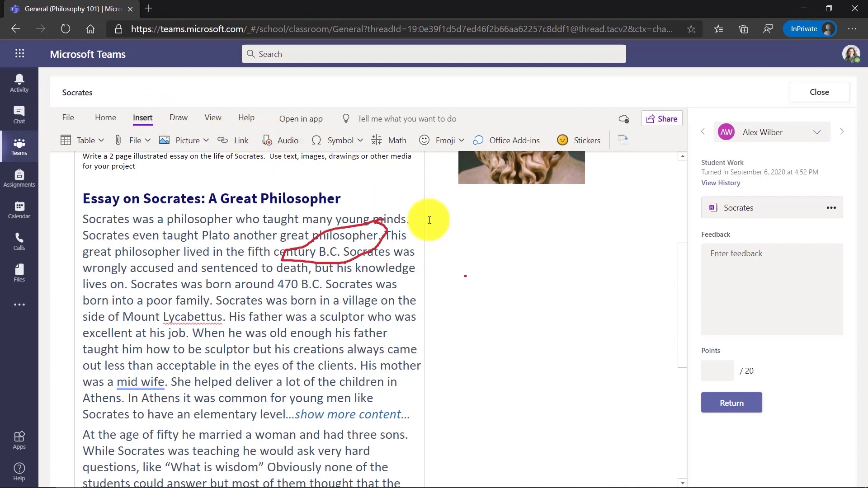
left_click(462, 268)
left_click(280, 141)
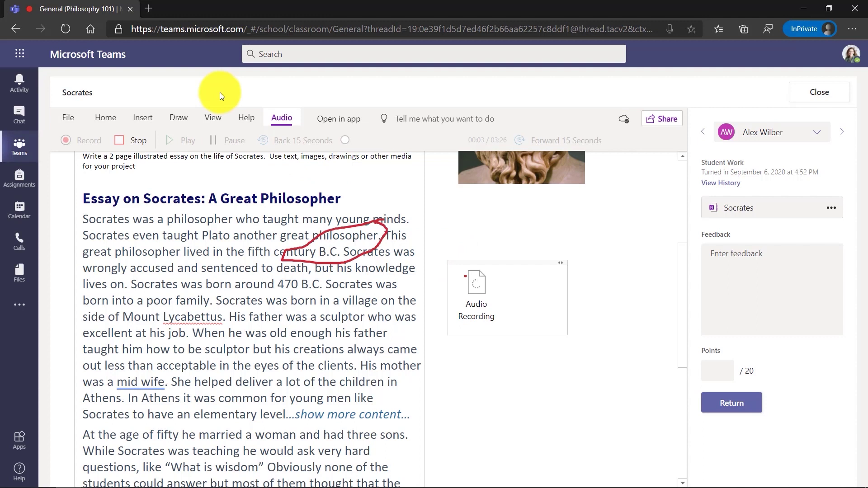
left_click(137, 141)
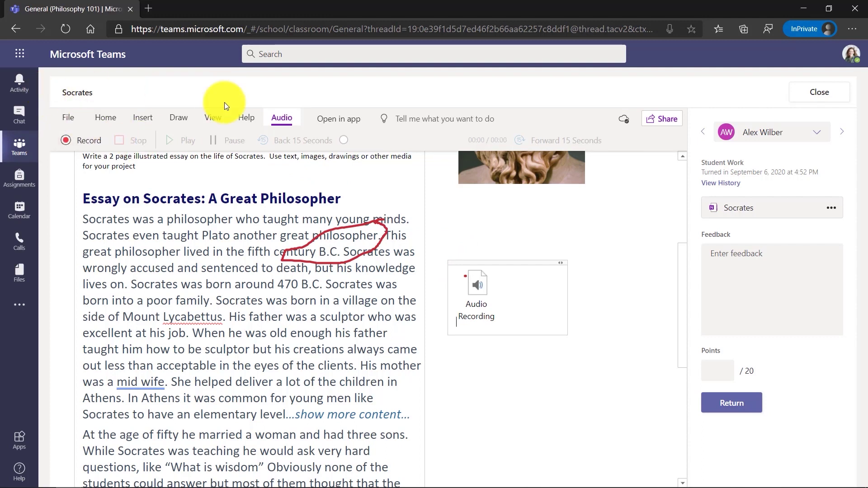
left_click(138, 119)
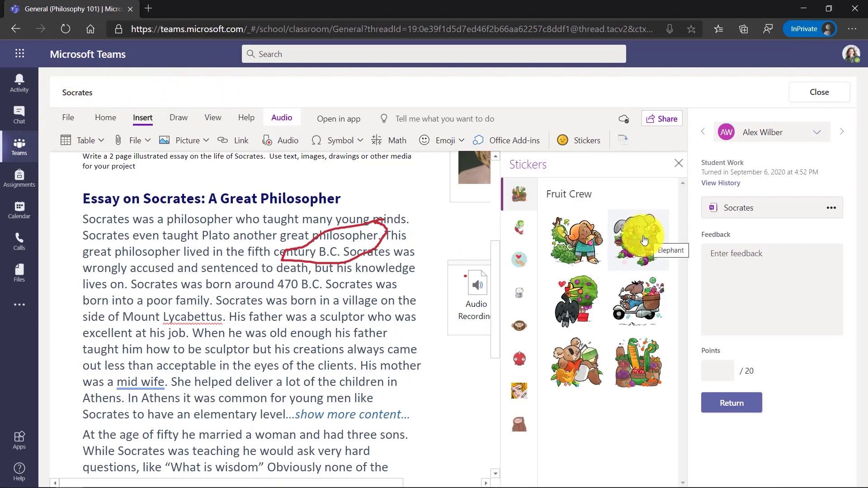
- Give Alex 'Great job!' feedback and 20 points, then return the essay
left_click(745, 258)
type("Great job!")
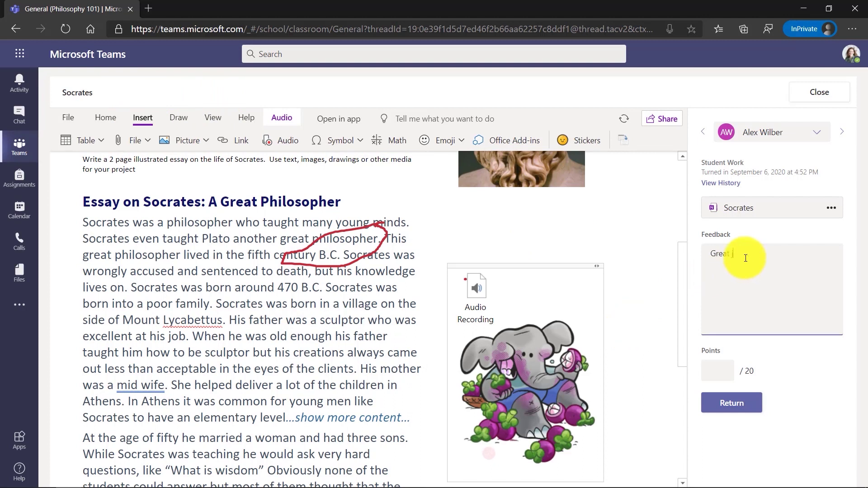
left_click(716, 370)
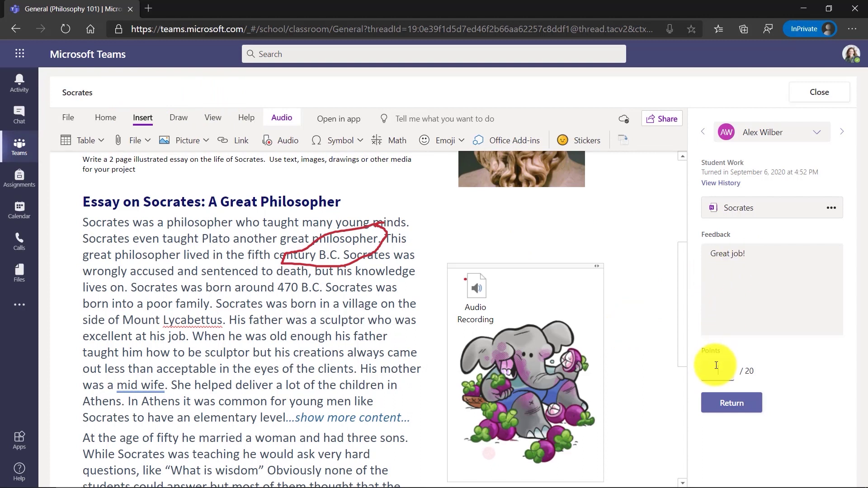
type("20")
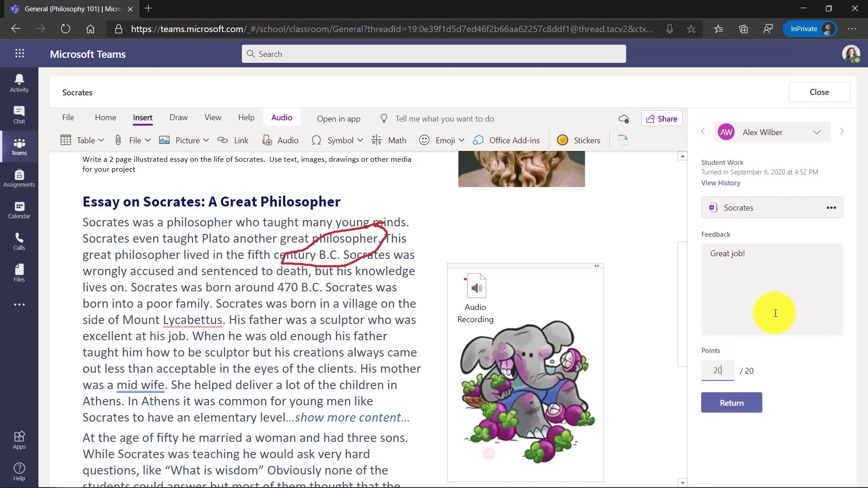
left_click(731, 403)
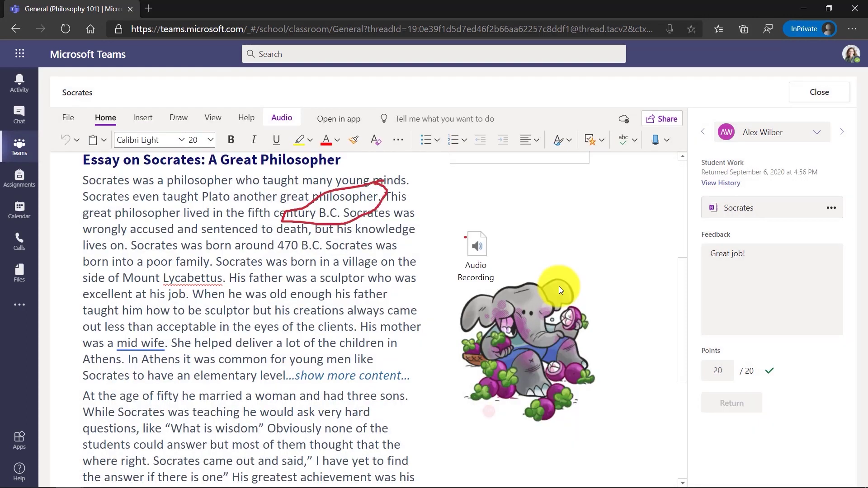